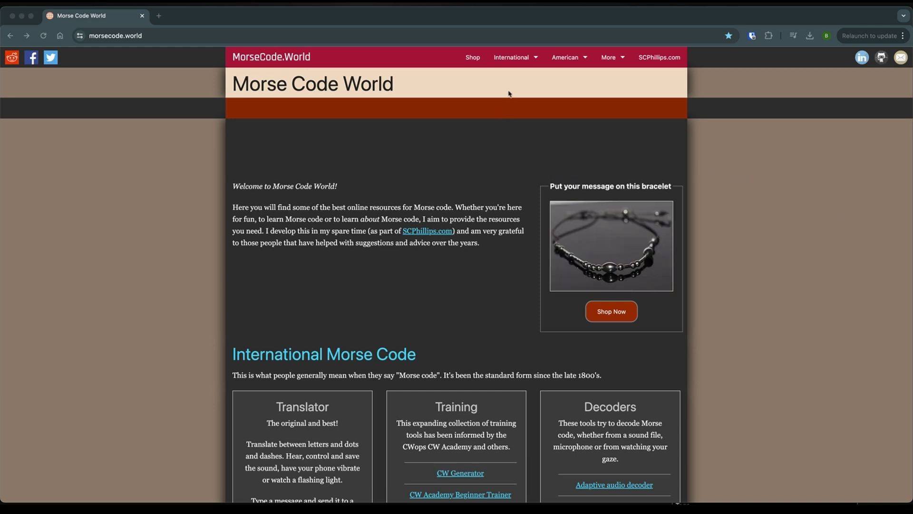
- Open the Instant Character Recognition trainer from the International Training tools
click(530, 60)
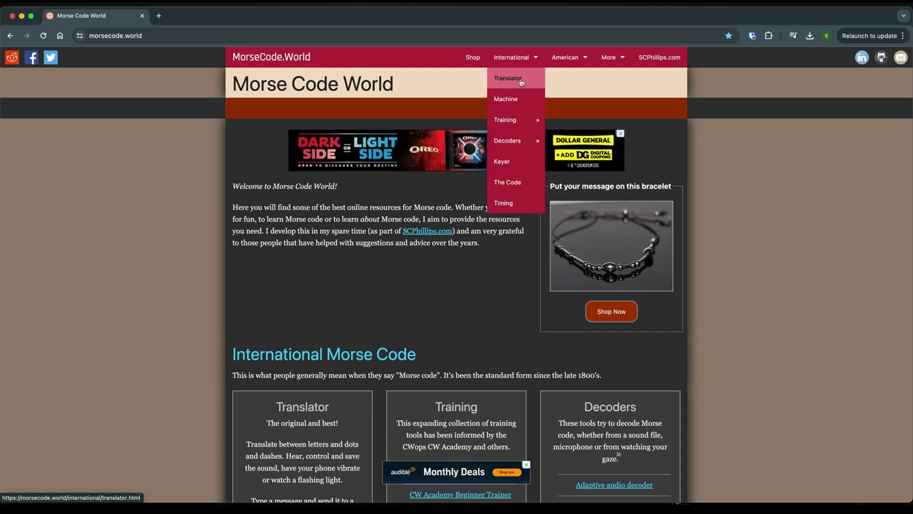
mouse_move(517, 123)
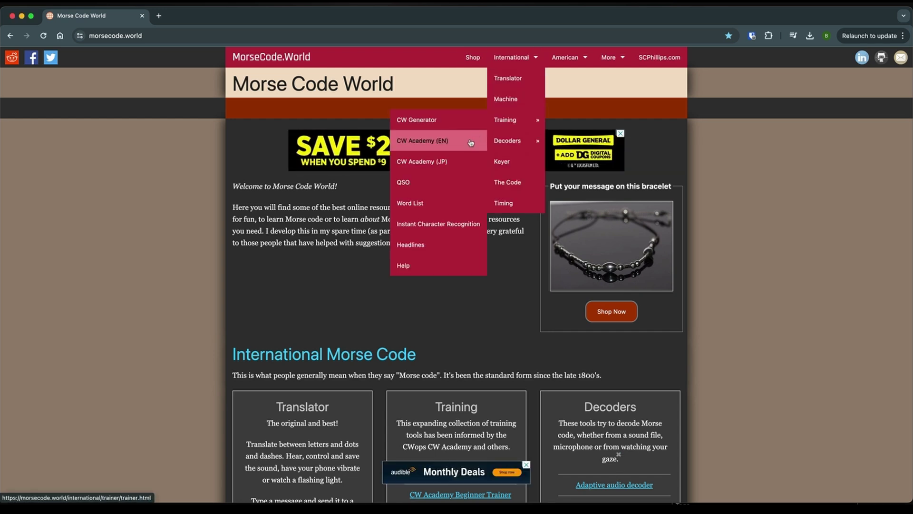
click(455, 226)
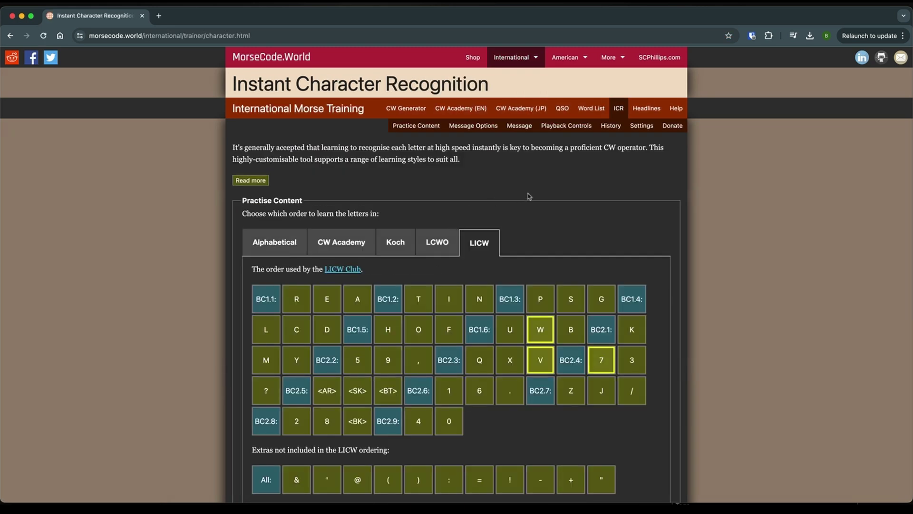
- Browse the Alphabetical, CW Academy, Koch and LCWO character learning orders
click(273, 244)
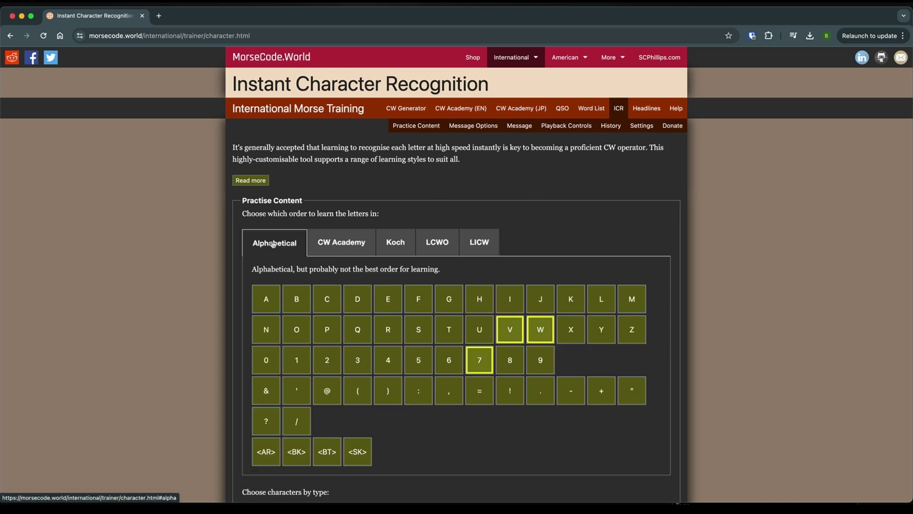
click(332, 244)
click(392, 244)
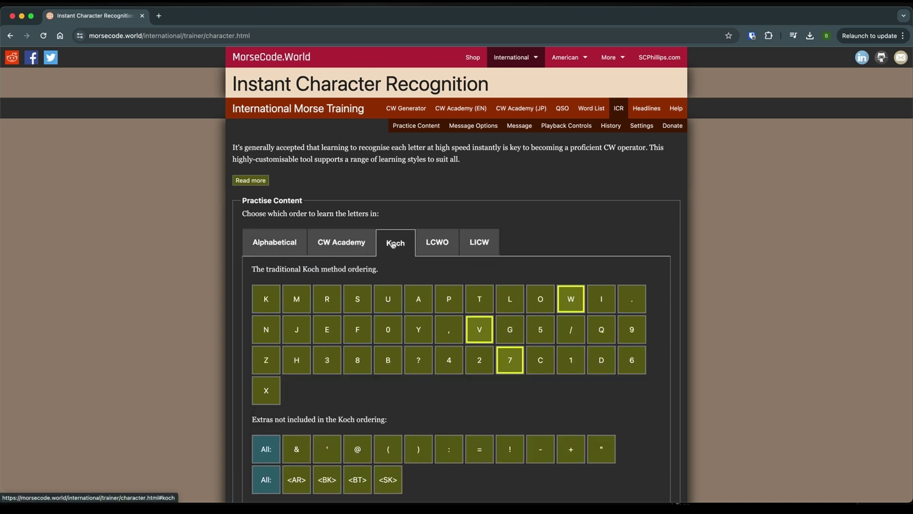
click(433, 246)
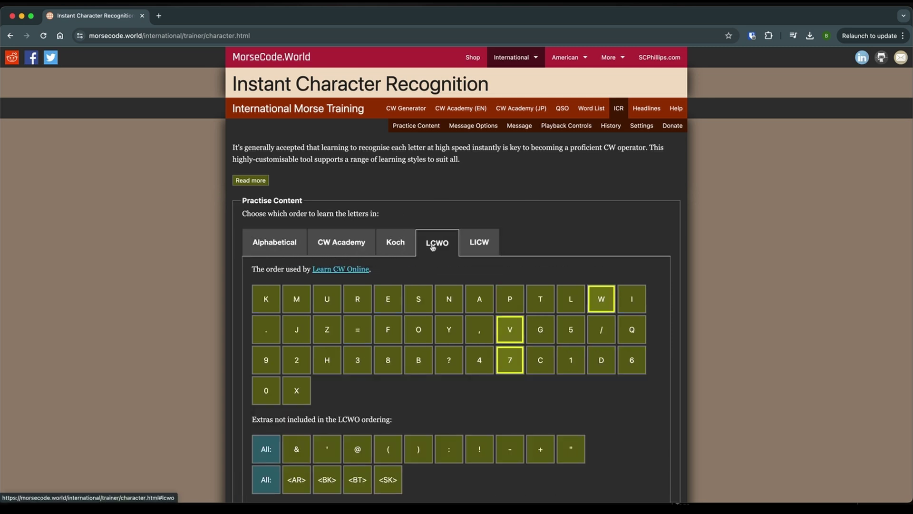
- Switch back to the LICW learning order and deselect W, V and 7 in the grid
click(476, 246)
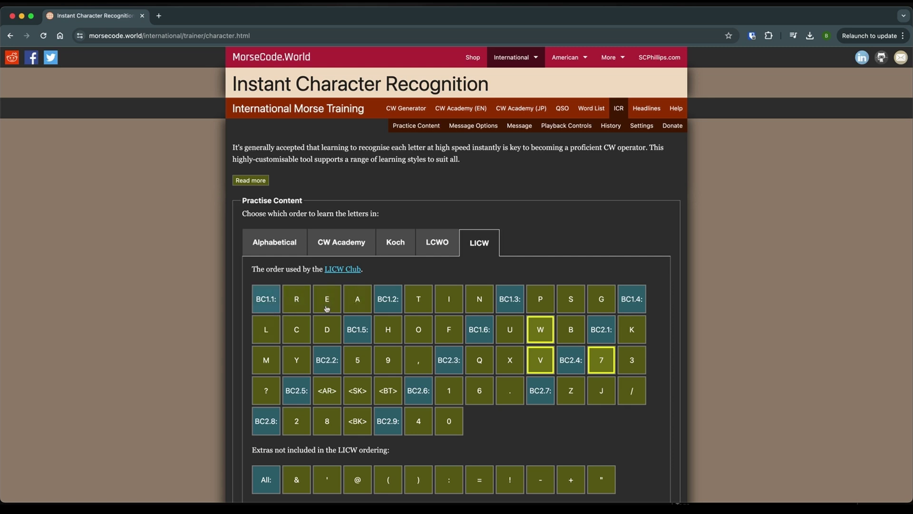
click(540, 331)
click(541, 363)
click(602, 362)
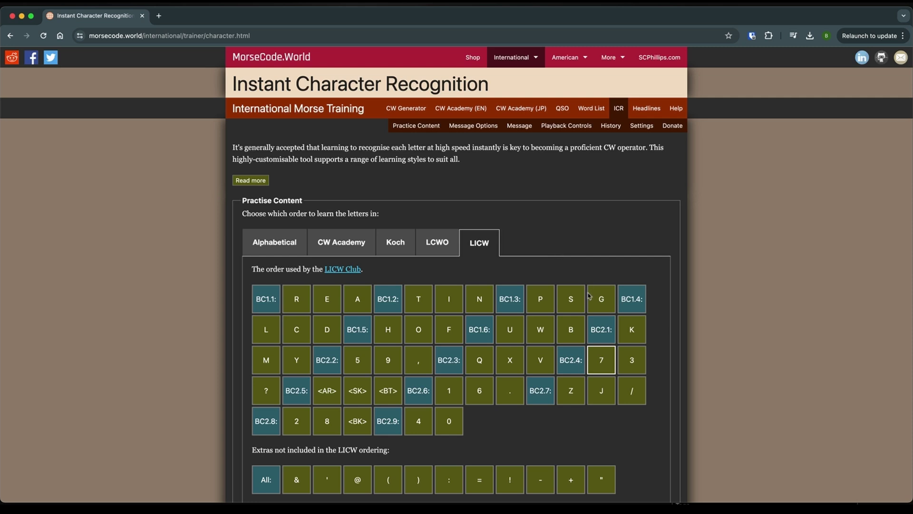
- Toggle the W, V and 7 cells in the LICW grid again
click(541, 330)
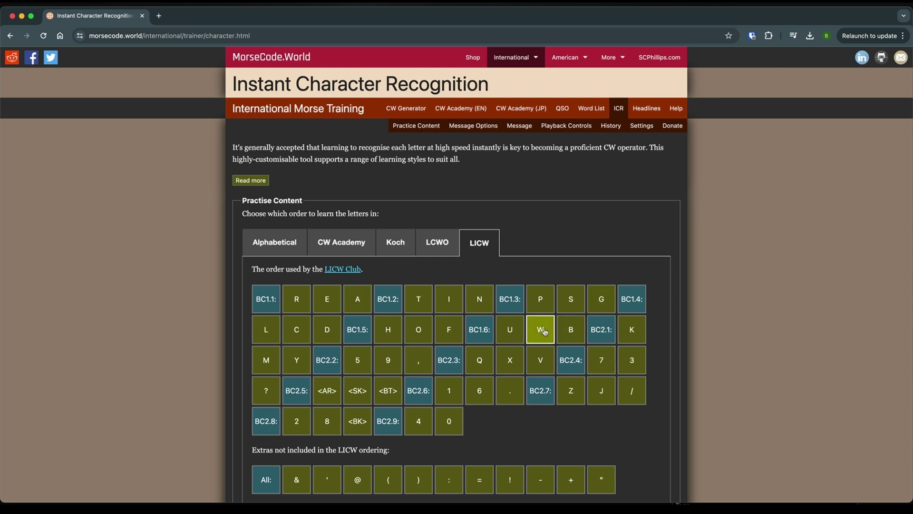
click(541, 358)
click(599, 362)
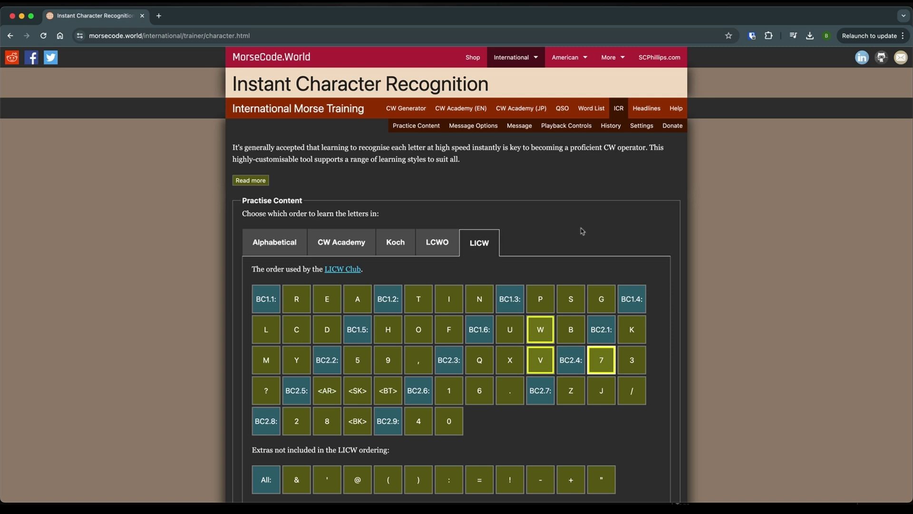
scroll(562, 245, down, 5)
scroll(562, 245, down, 3)
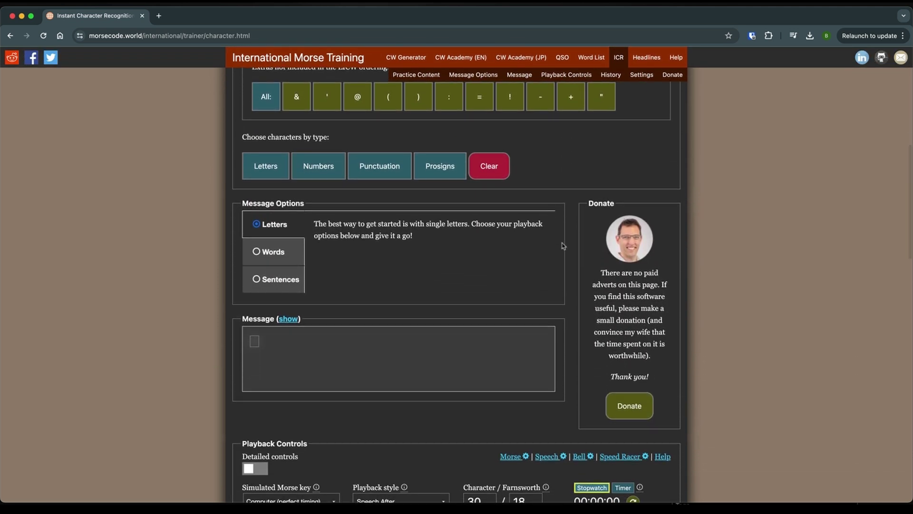
scroll(562, 245, up, 1)
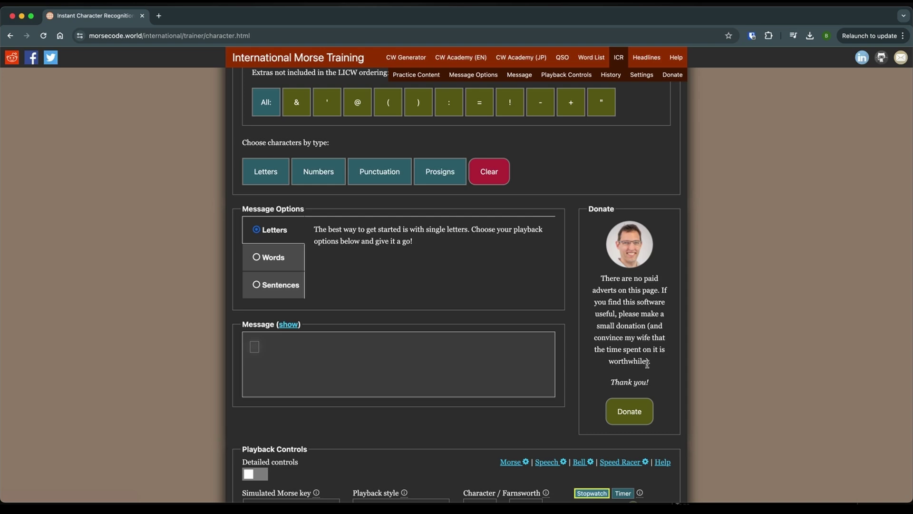
- Turn off Detailed controls in Playback Controls so the compact layout shows
scroll(647, 364, down, 10)
scroll(648, 367, up, 2)
scroll(648, 367, up, 2)
scroll(648, 367, down, 2)
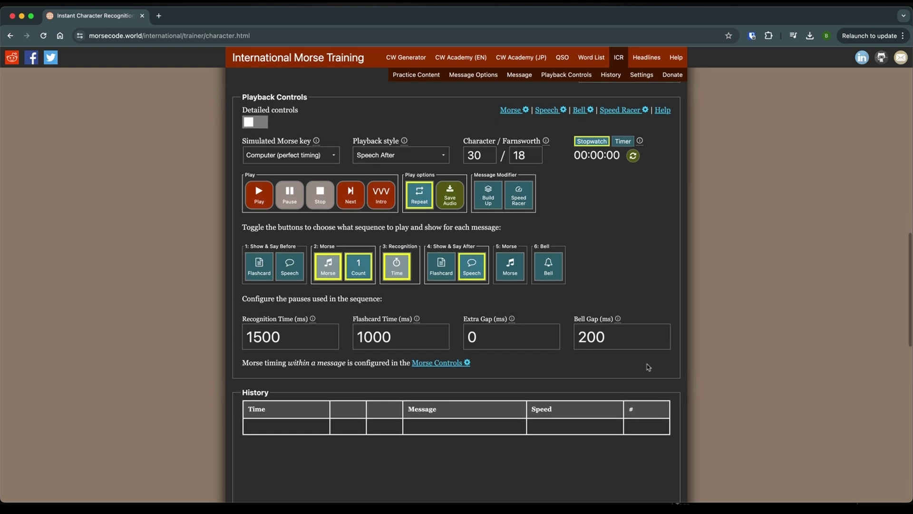
click(254, 122)
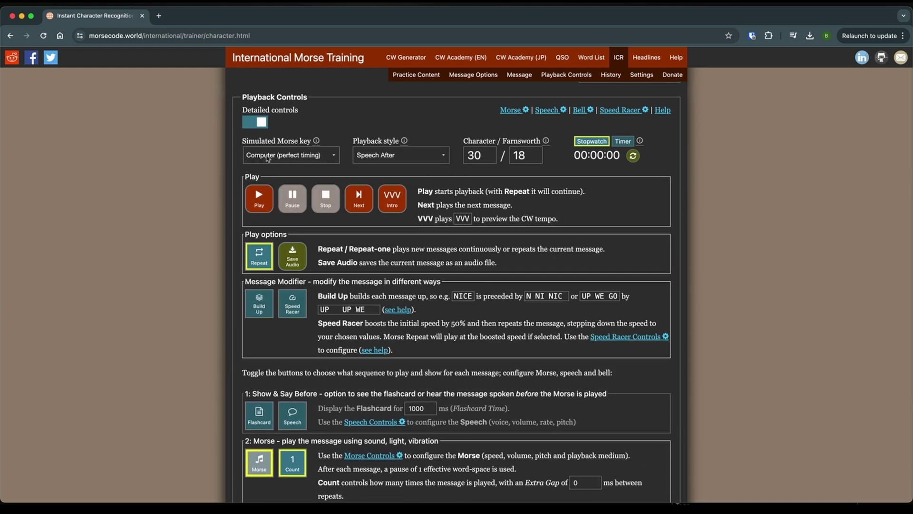
click(253, 123)
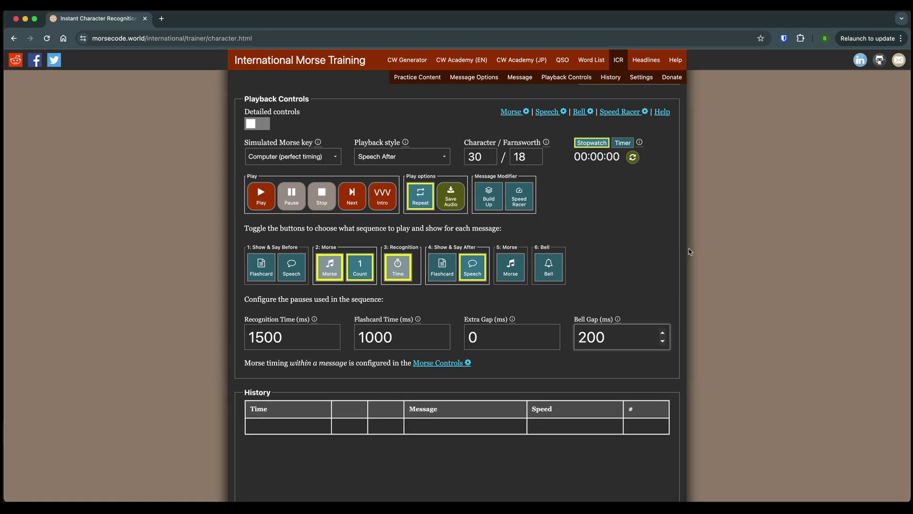
- In Speech settings, keep Samantha (en-US) as the voice and play a test
click(550, 114)
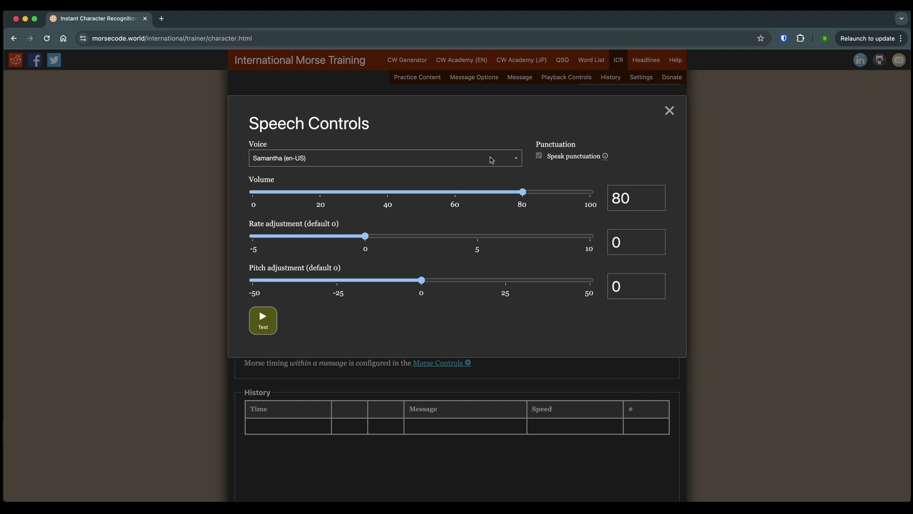
click(507, 160)
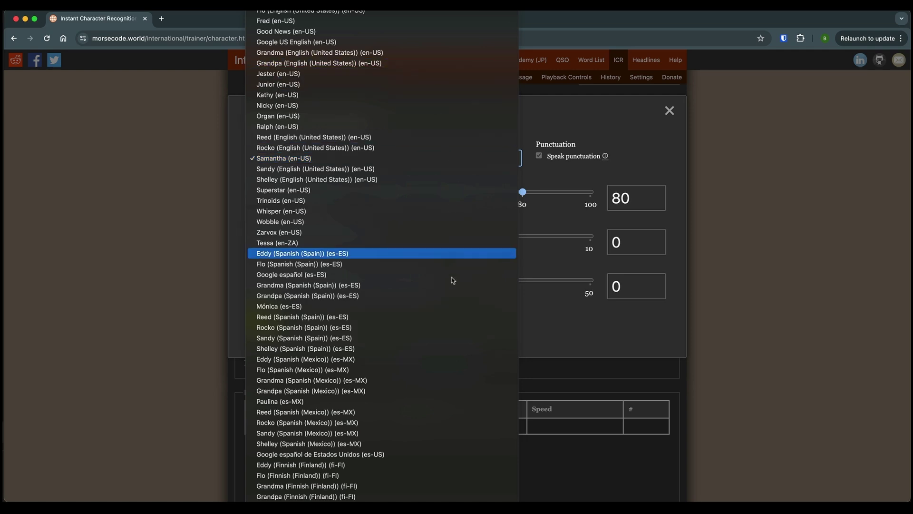
click(595, 135)
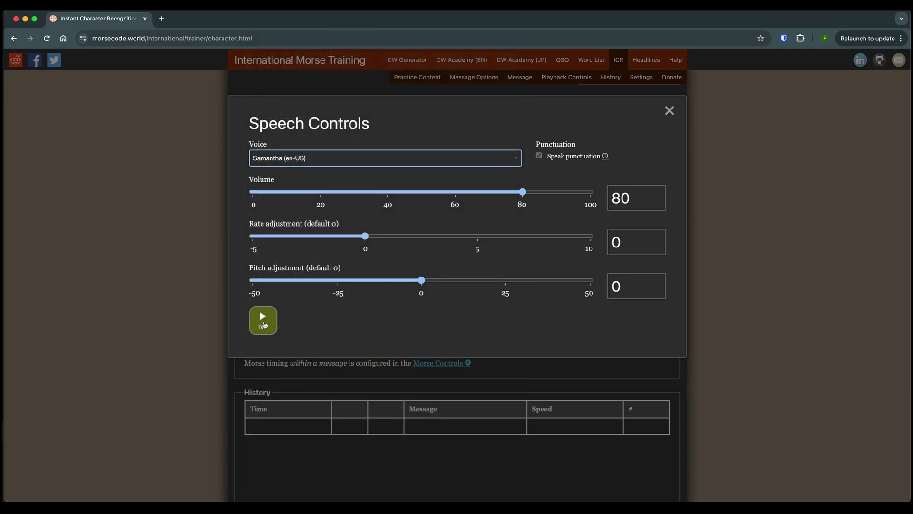
click(265, 325)
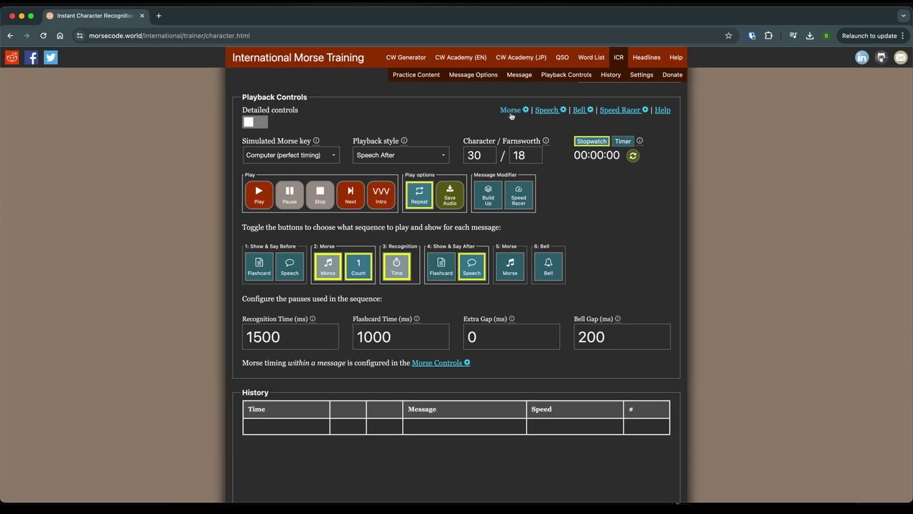
- Open the Morse Controls dialog showing 550 Hz, volume 80 and 30/18 WPM
click(513, 116)
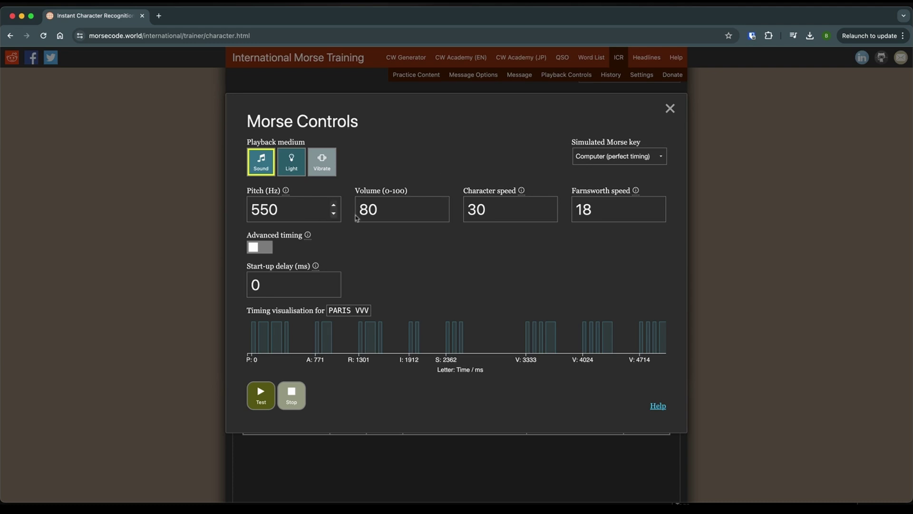
- Close the Morse Controls dialog to return to the compact playback settings
click(671, 108)
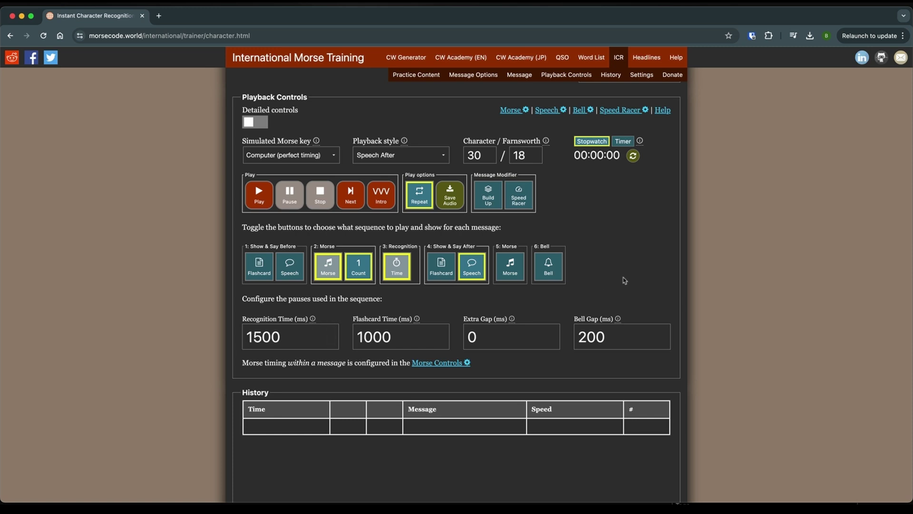
scroll(631, 279, up, 3)
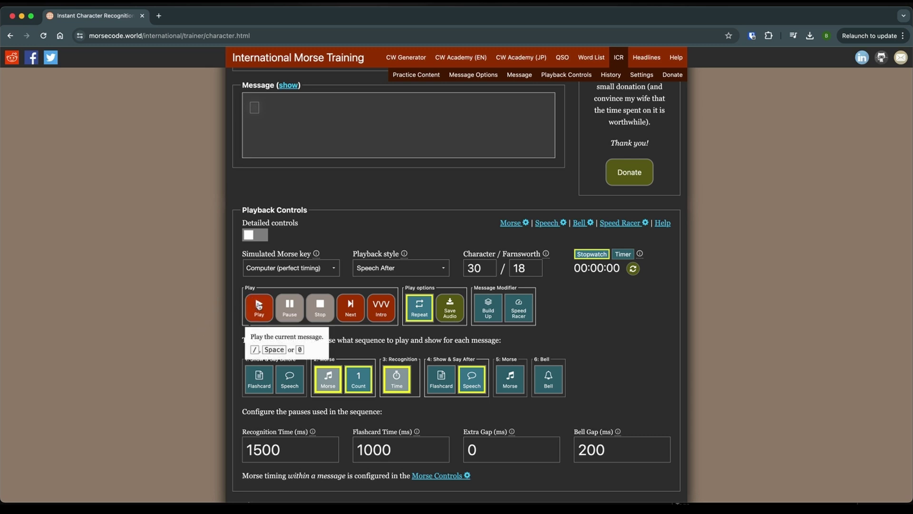
- Play a timed practice run and stop it at 00:00:24 on the stopwatch
click(259, 305)
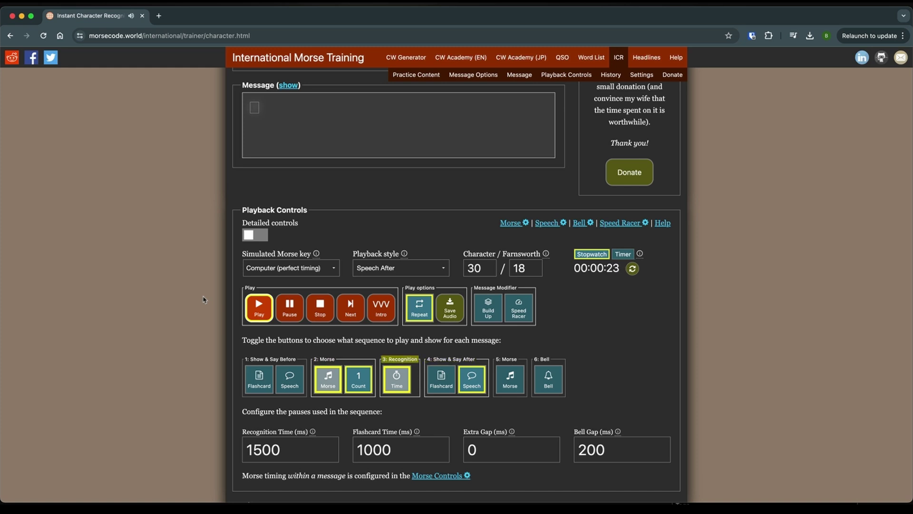
click(320, 306)
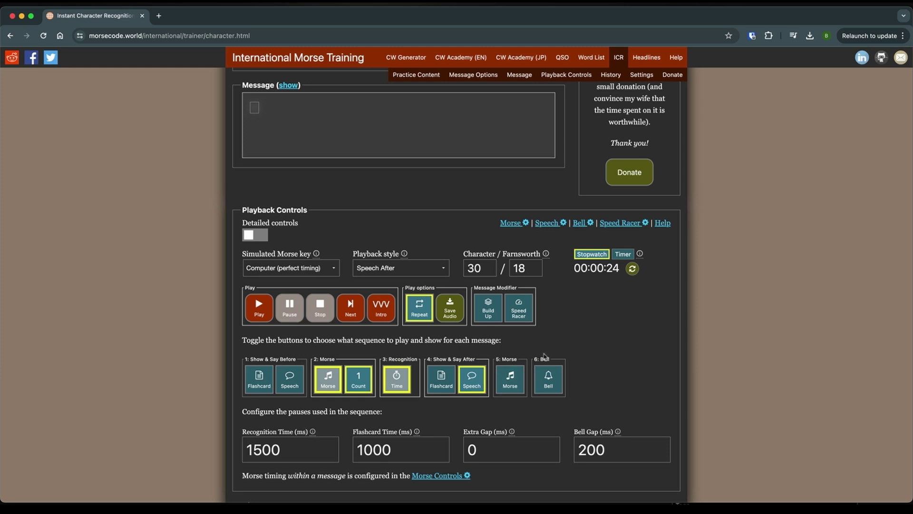
scroll(583, 343, up, 7)
scroll(583, 343, up, 3)
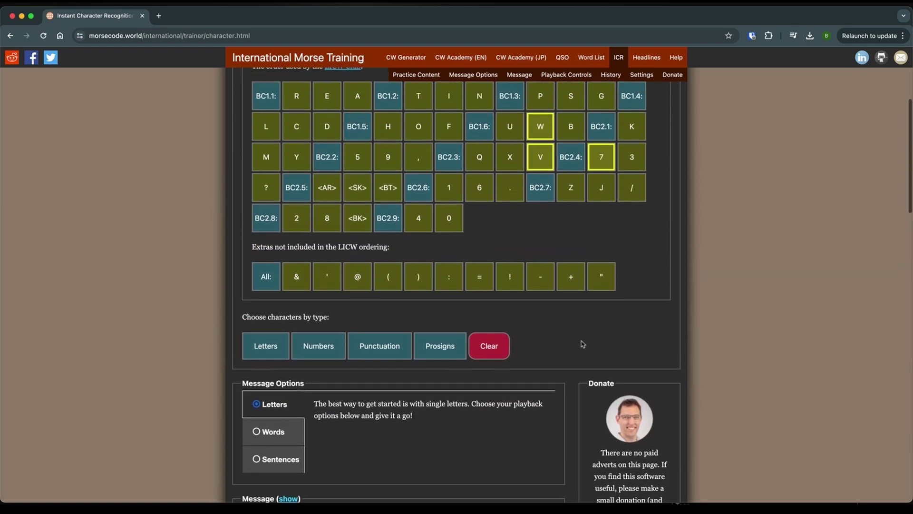
scroll(582, 343, down, 1)
scroll(582, 343, down, 8)
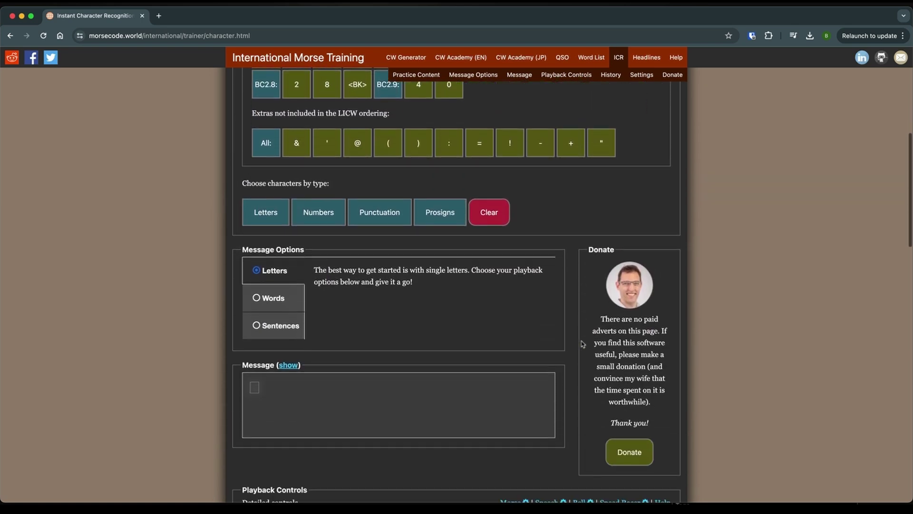